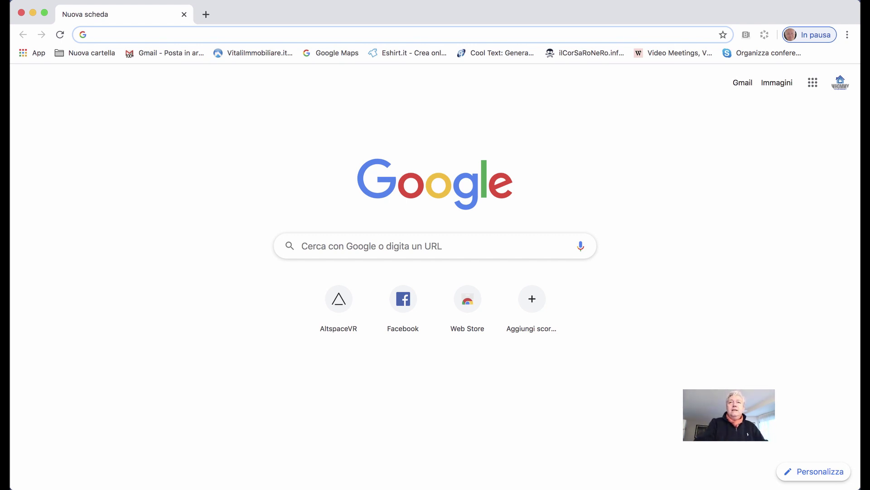
# - Search the web for "zoom" and open the official zoom.us website from the results
pyautogui.write('zoom')
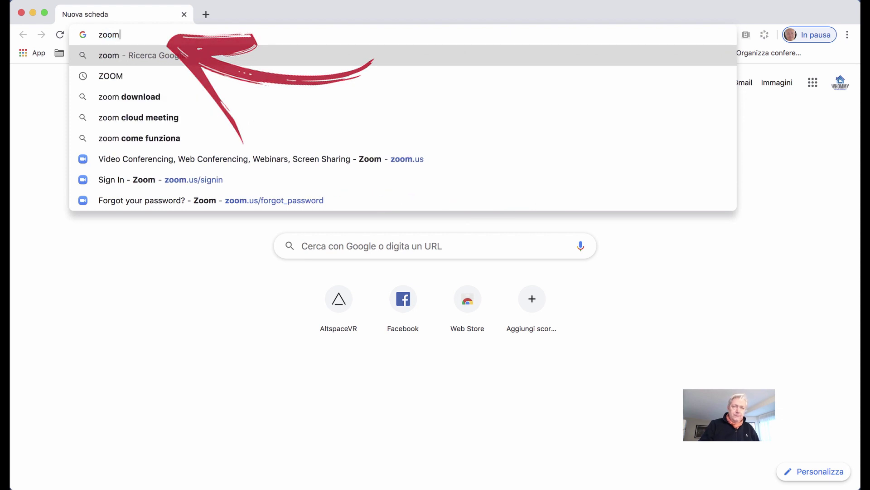
pyautogui.press('Return')
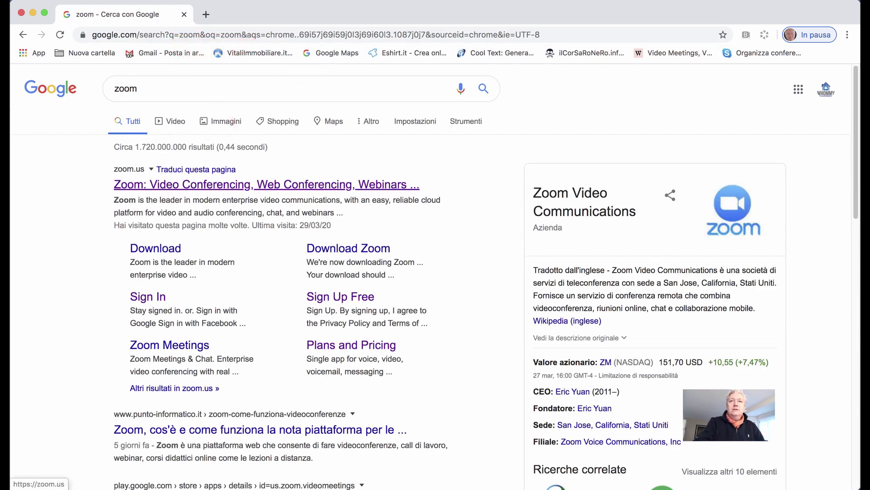
pyautogui.click(267, 184)
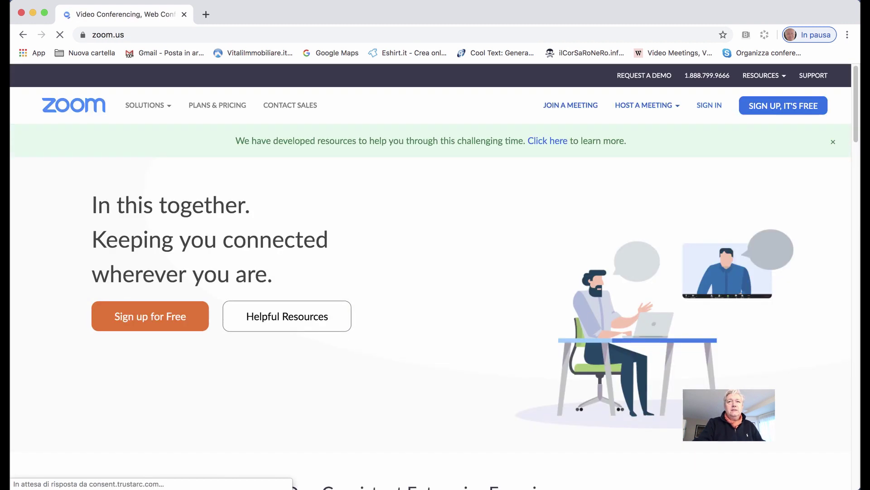
# - Open the plans and pricing page and choose to sign up for the free Basic plan
pyautogui.moveTo(145, 105)
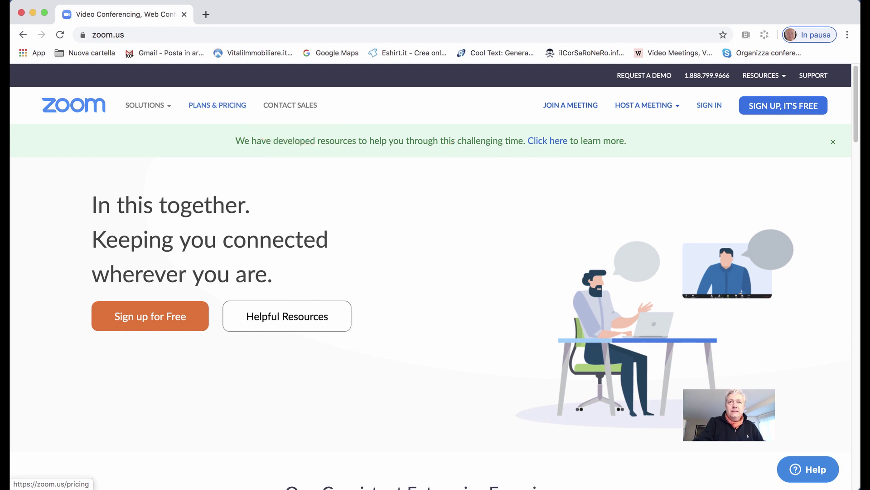
pyautogui.click(218, 105)
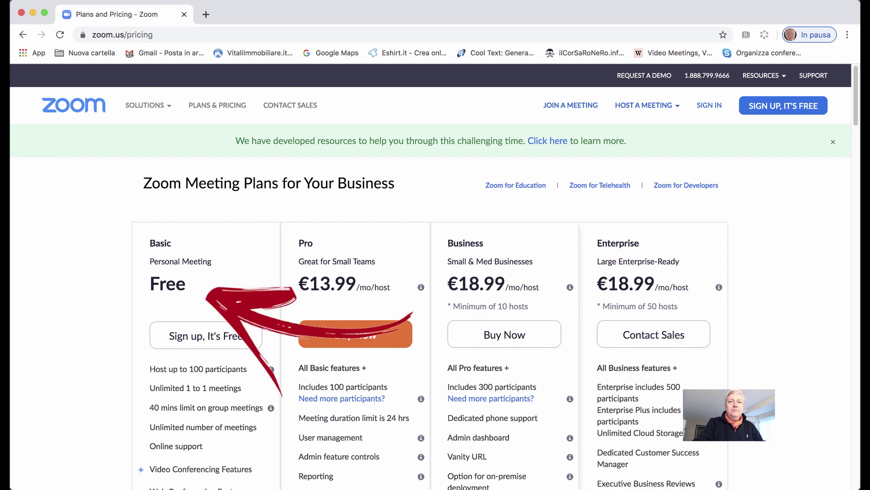
pyautogui.scroll(-2, 435, 317)
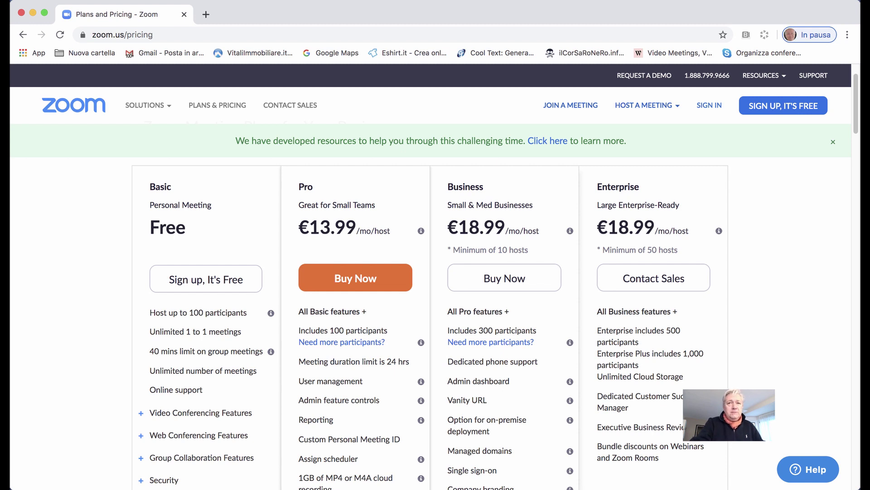
pyautogui.click(206, 278)
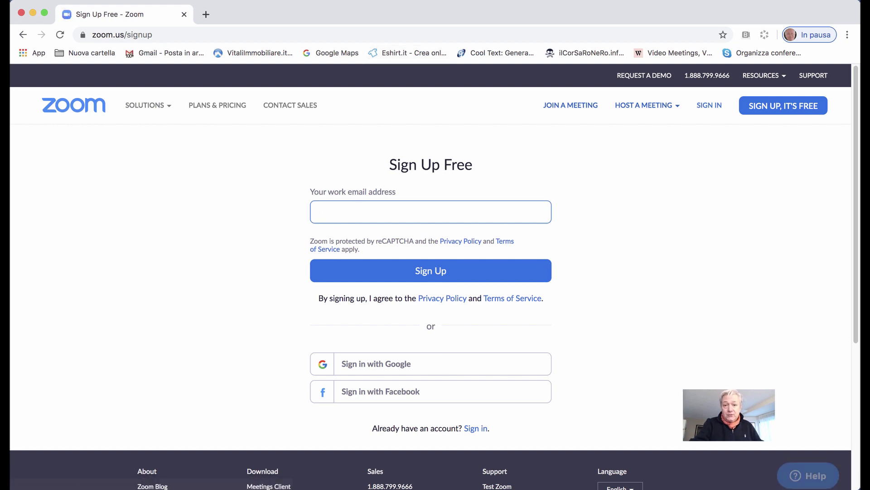
# - Enter the work email address in the free sign-up form and submit the registration
pyautogui.write('p.')
pyautogui.press('Down')
pyautogui.press('Return')
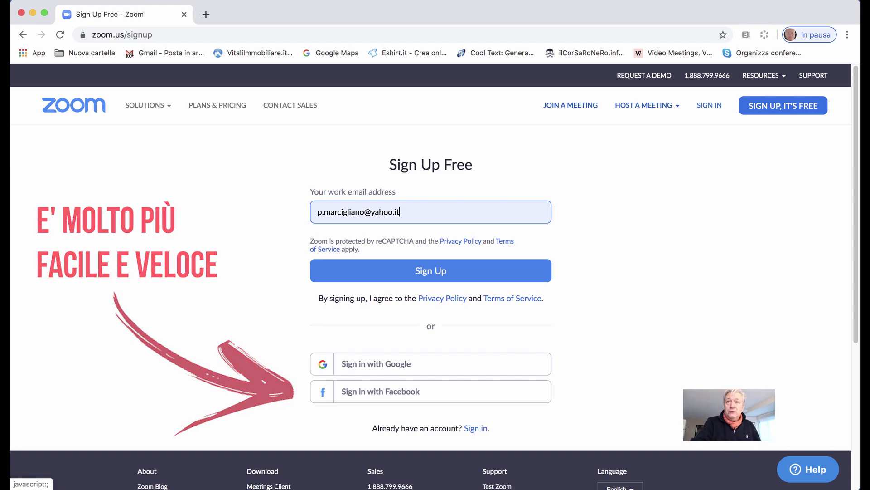
pyautogui.click(430, 270)
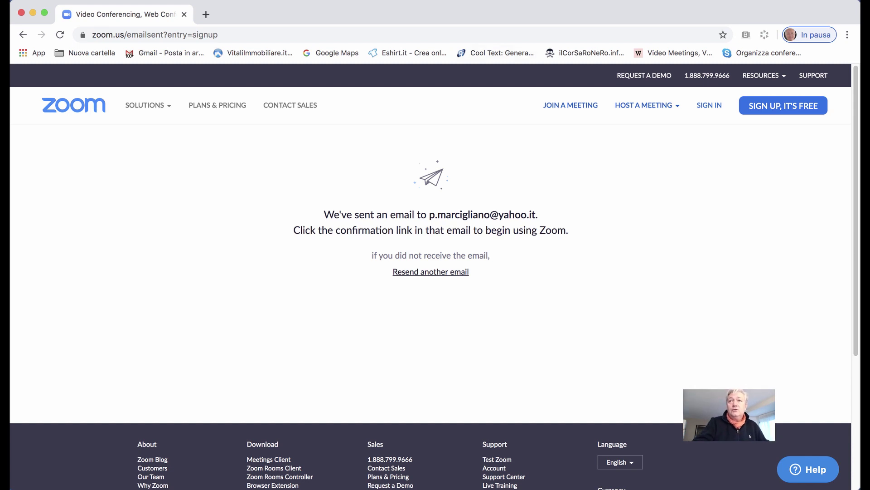
# - Open the sign-in page, replace the prefilled password with the account password and sign in
pyautogui.click(710, 105)
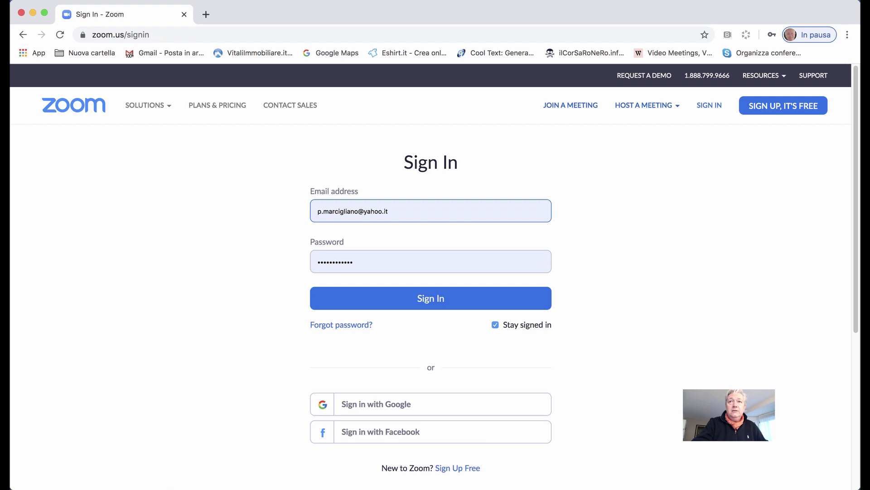
pyautogui.click(344, 261)
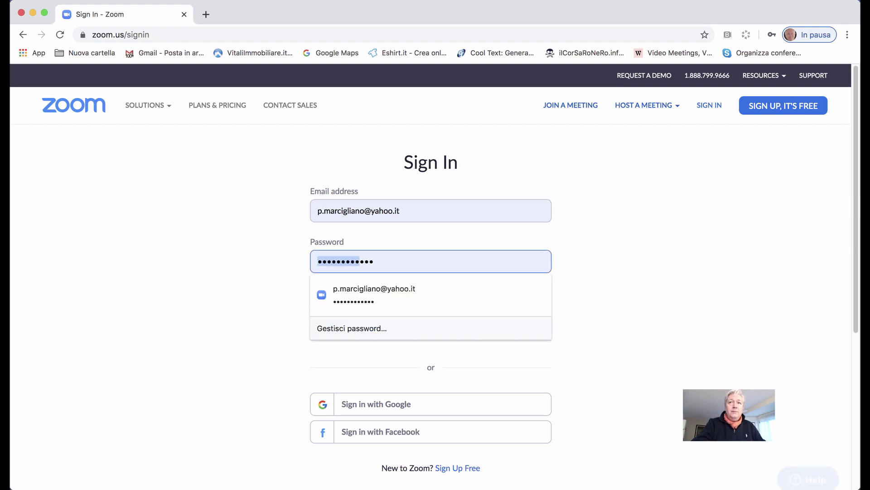
pyautogui.doubleClick(345, 262)
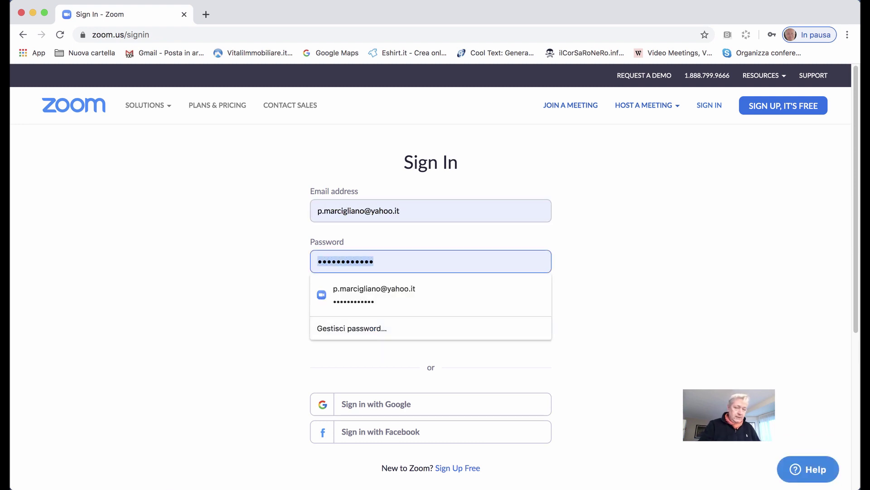
pyautogui.write('********')
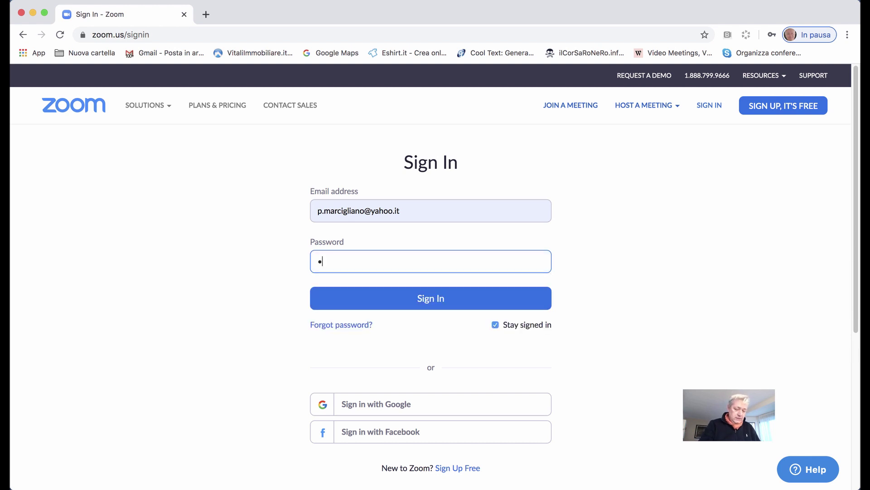
pyautogui.write('****')
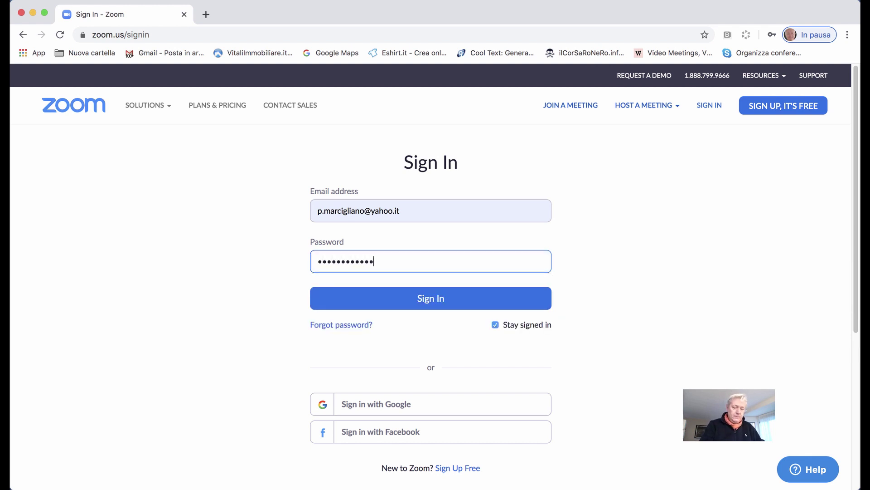
pyautogui.press('Return')
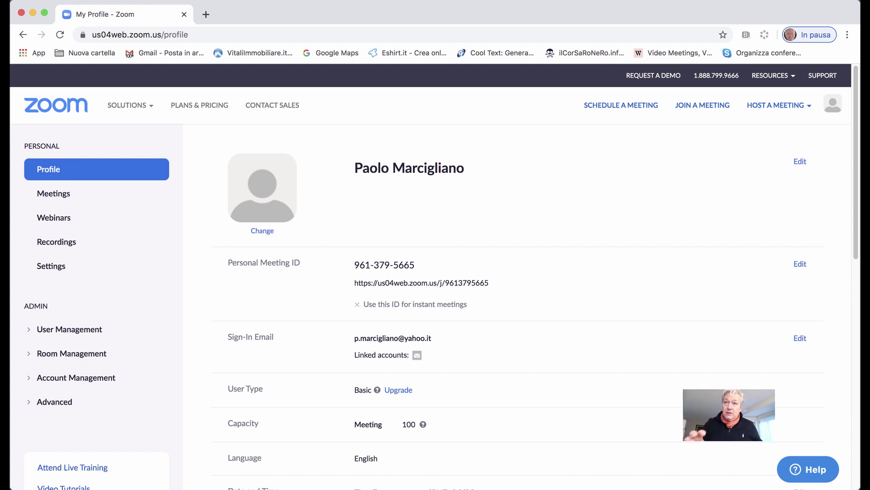
# - Review the account profile details down to the calendar and contact integration, and open the Meetings section
pyautogui.scroll(-1, 441, 277)
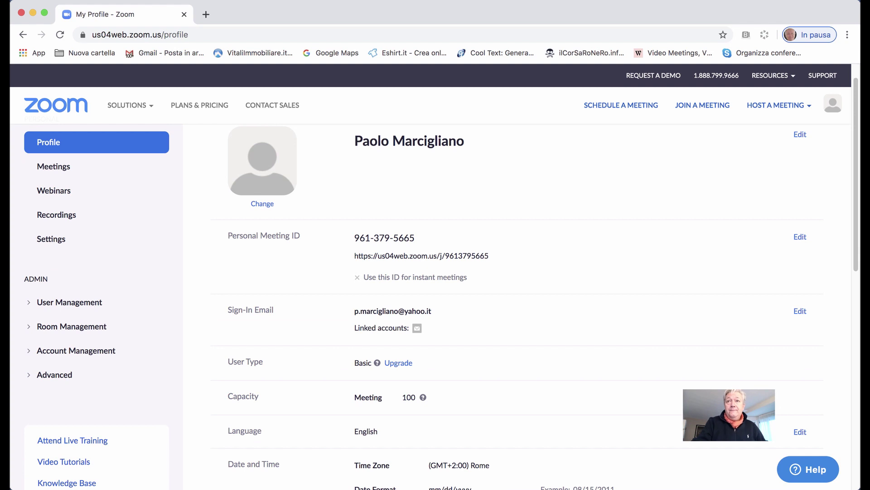
pyautogui.scroll(-4, 435, 294)
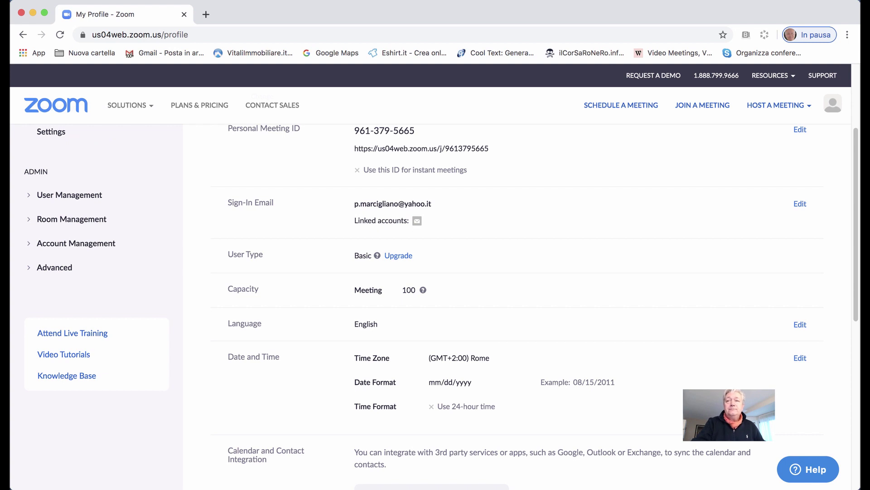
pyautogui.scroll(-7, 435, 306)
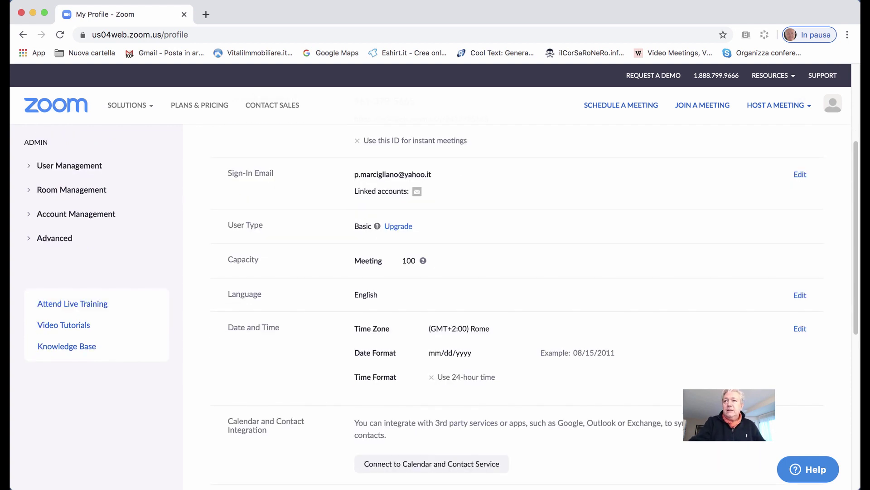
pyautogui.scroll(12, 435, 278)
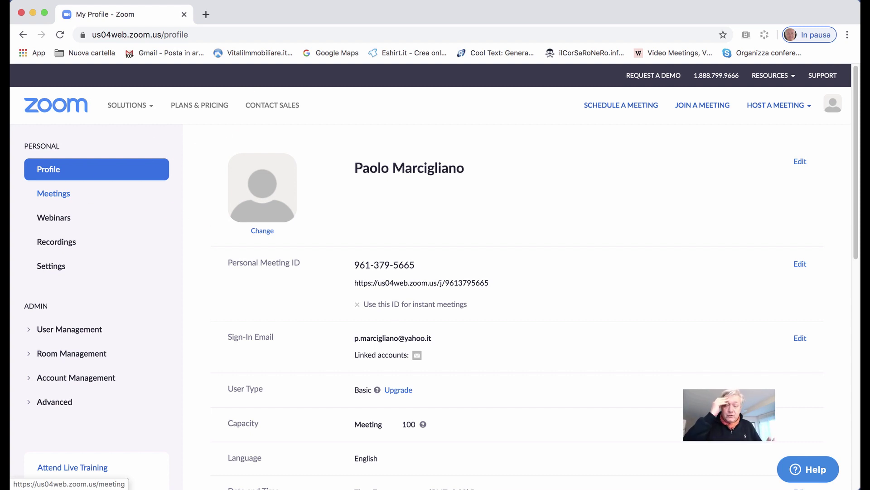
pyautogui.click(53, 193)
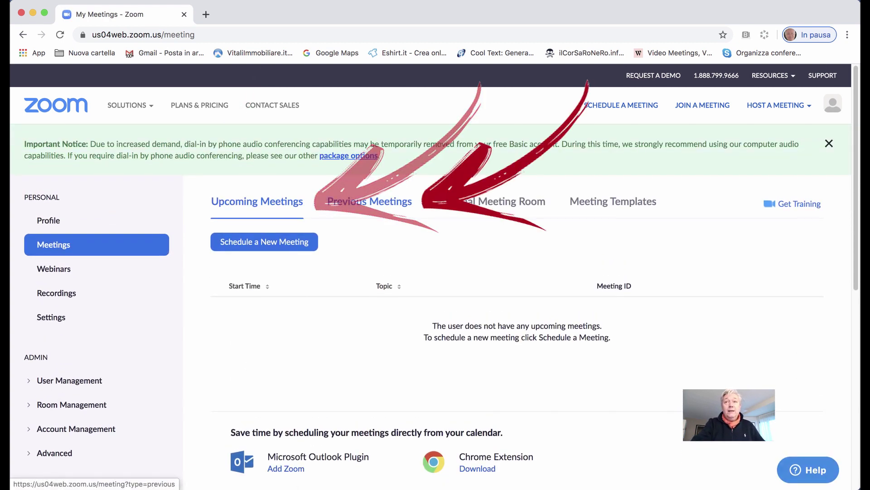
# - View the Personal Meeting Room and Meeting Templates pages, and dismiss the important notice about dial-in audio
pyautogui.click(491, 201)
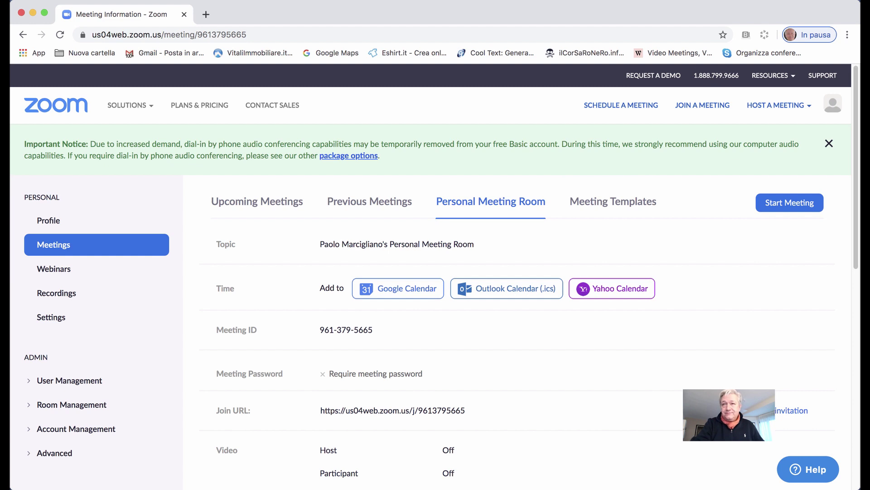
pyautogui.click(613, 201)
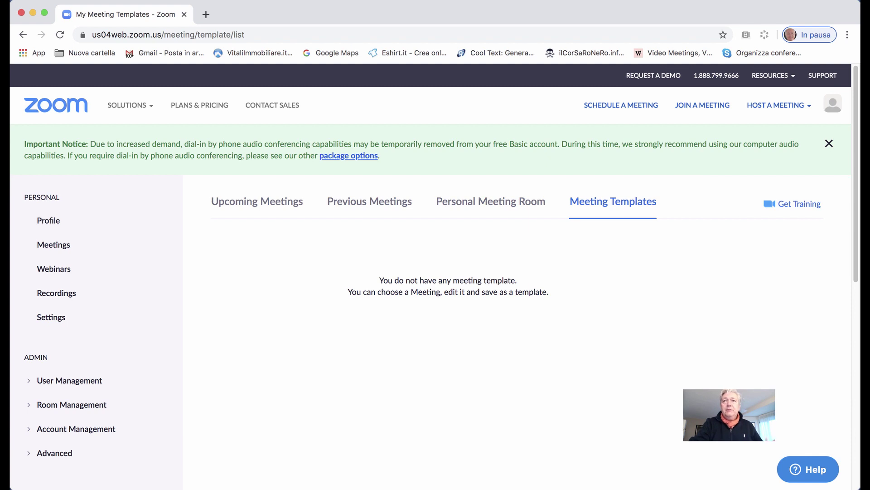
pyautogui.click(829, 143)
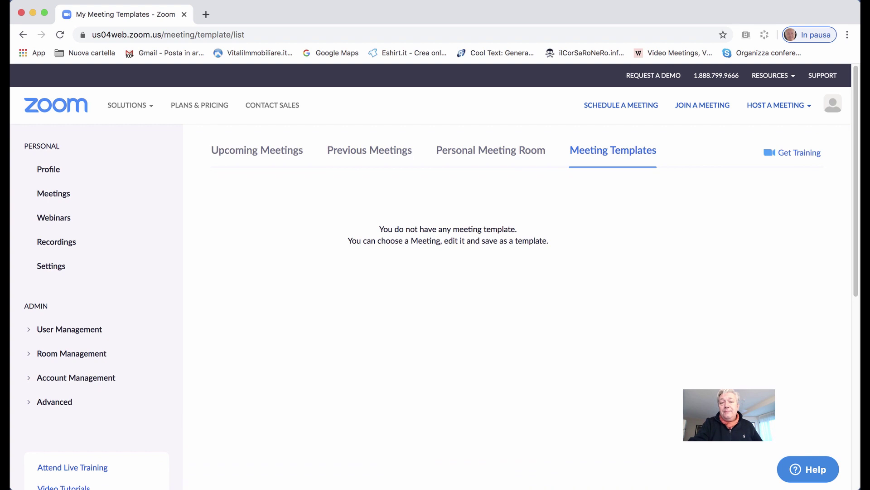
# - View the Personal Meeting Room's invitation text without copying it, and select the room's join URL
pyautogui.click(491, 150)
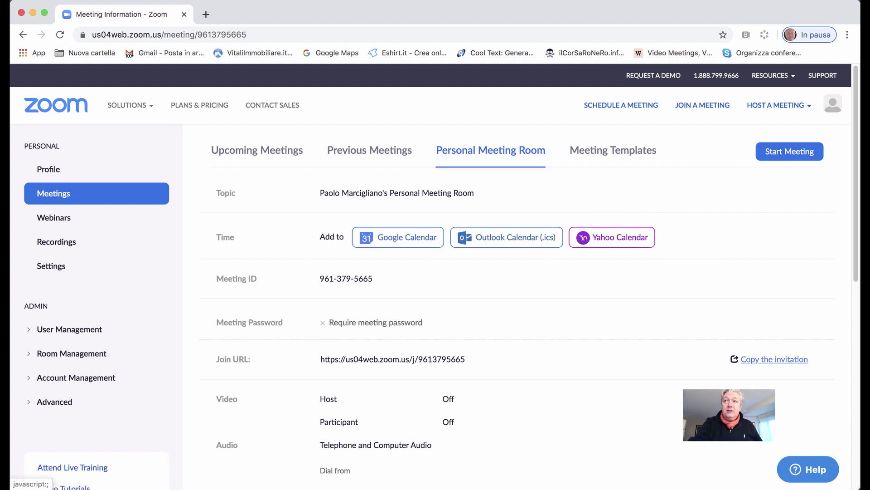
pyautogui.click(774, 359)
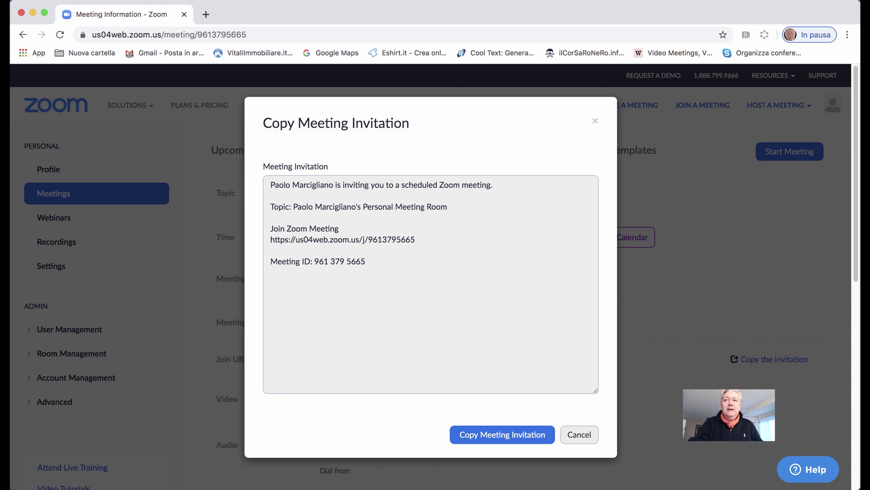
pyautogui.click(580, 434)
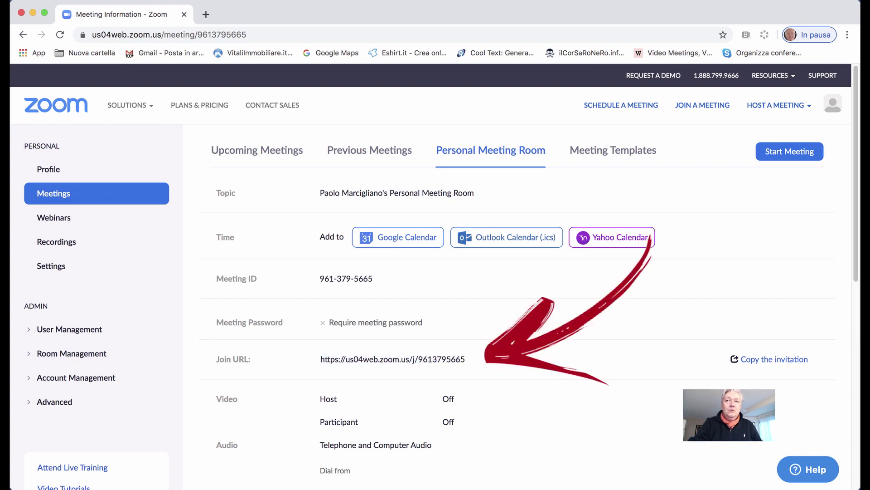
pyautogui.click(467, 340)
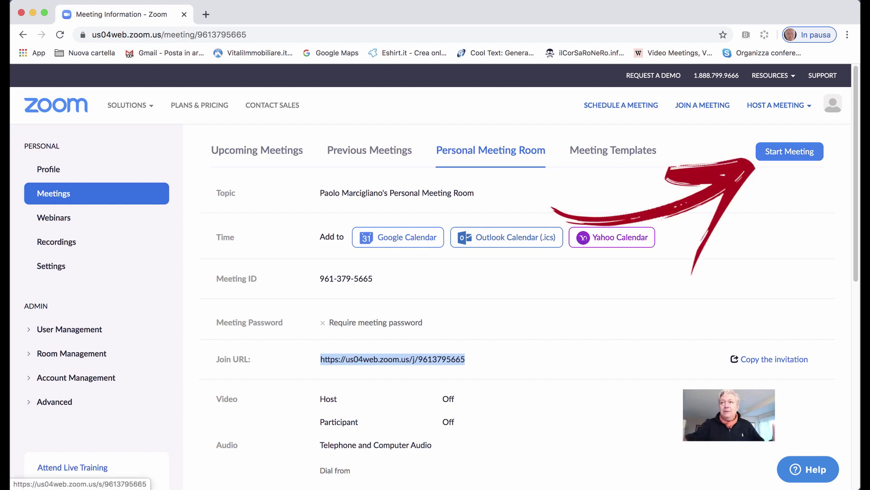
# - Start the personal room's meeting in the zoom.us desktop application and join with computer audio
pyautogui.click(790, 151)
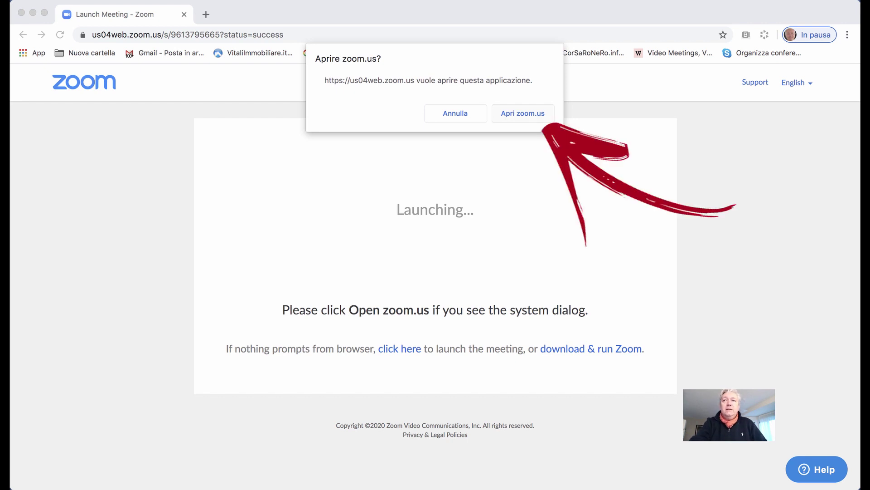
pyautogui.press('Return')
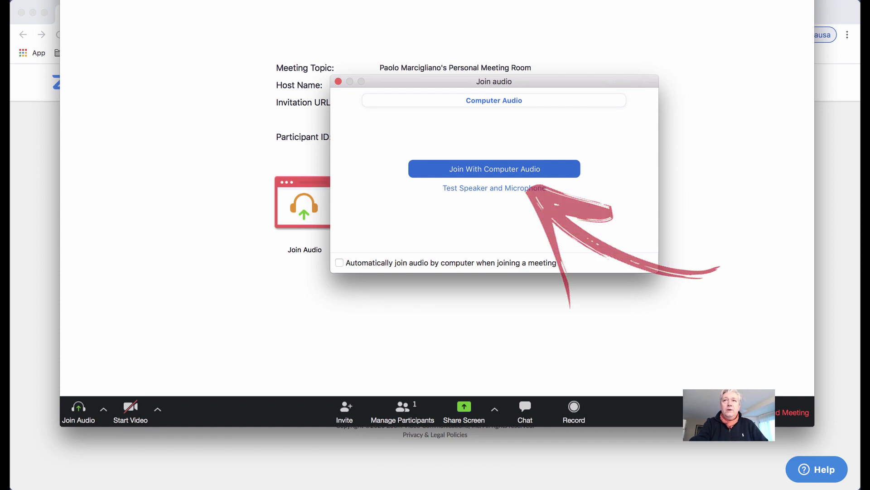
pyautogui.press('Return')
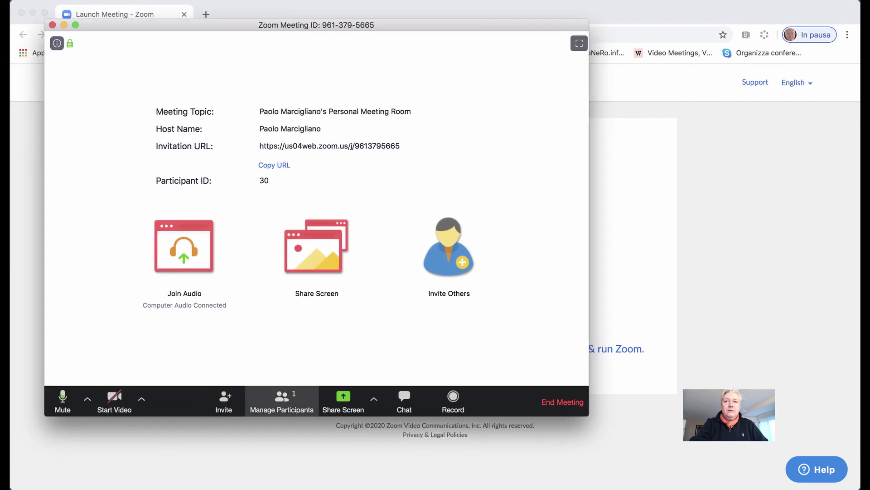
# - Show the meeting's participant list and try the camera by starting and stopping the video
pyautogui.click(281, 399)
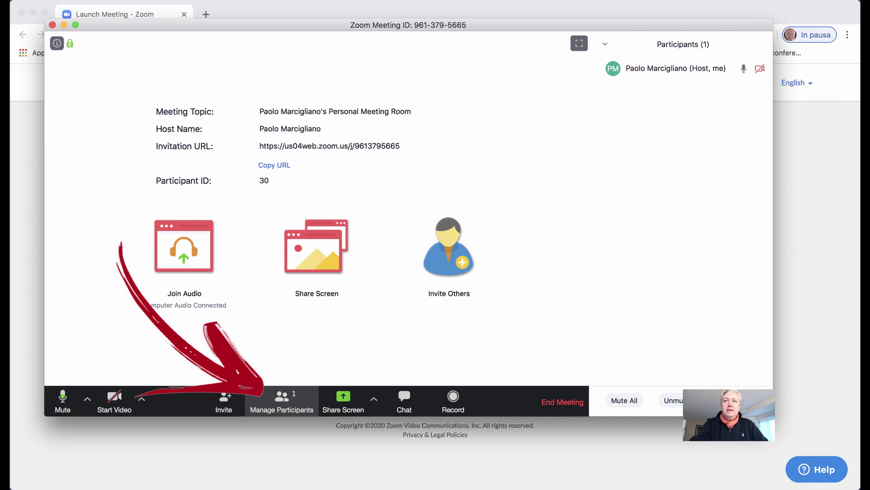
pyautogui.moveTo(680, 68)
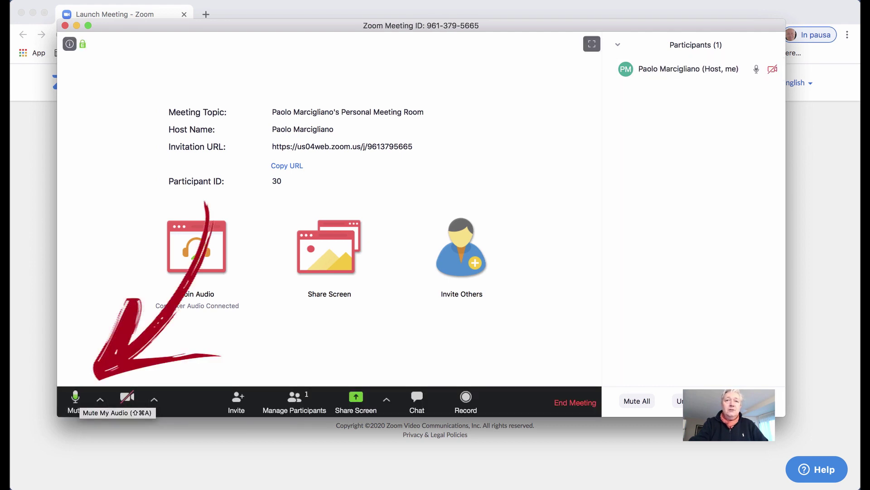
pyautogui.click(127, 401)
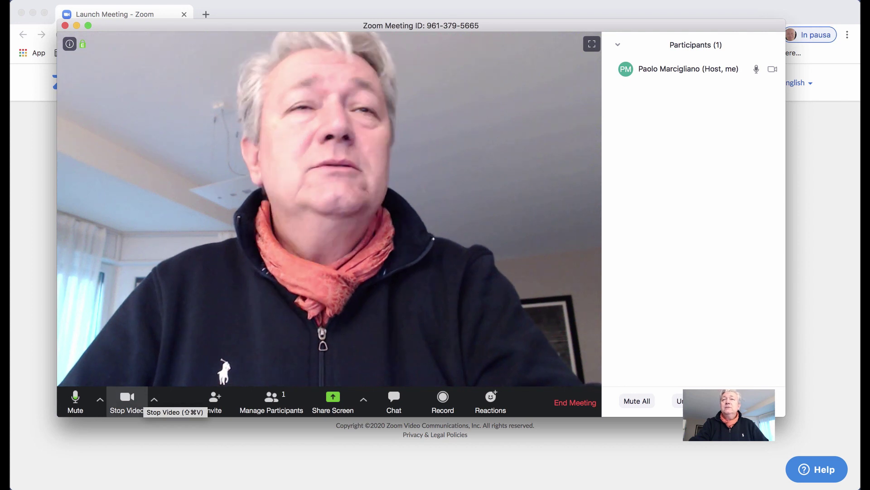
pyautogui.click(127, 401)
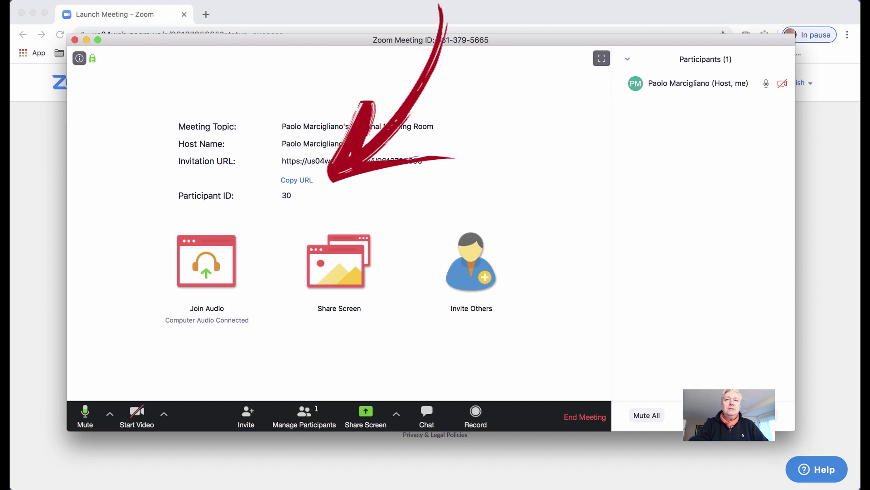
# - Copy the meeting's invitation URL to the clipboard
pyautogui.click(296, 180)
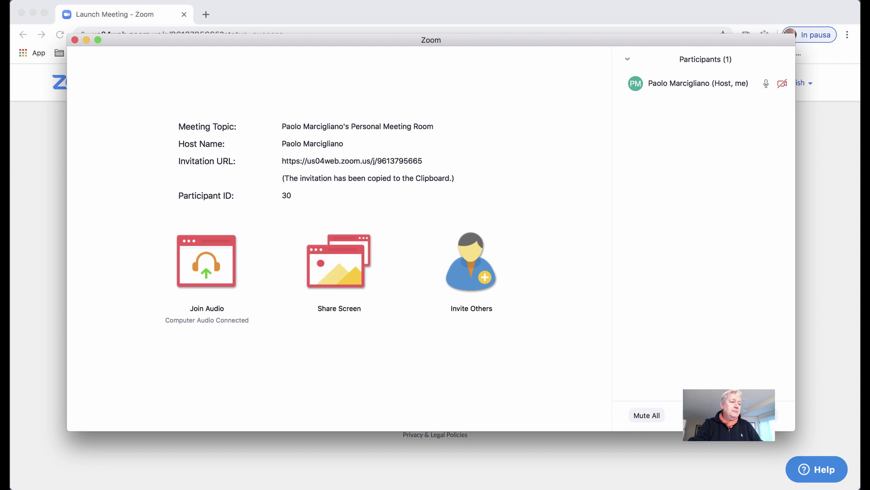
# - Start the host's video and show the meeting in gallery view, briefly trying speaker view for comparison
pyautogui.press('super+Tab')
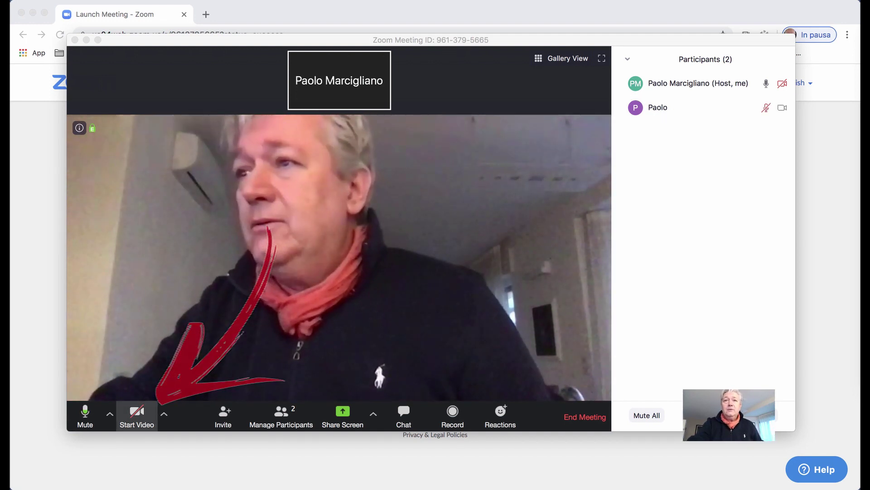
pyautogui.click(136, 413)
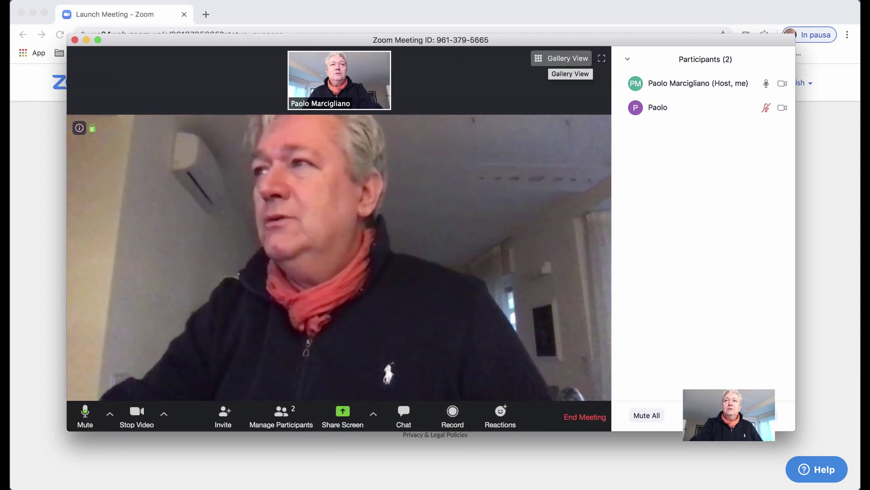
pyautogui.click(567, 58)
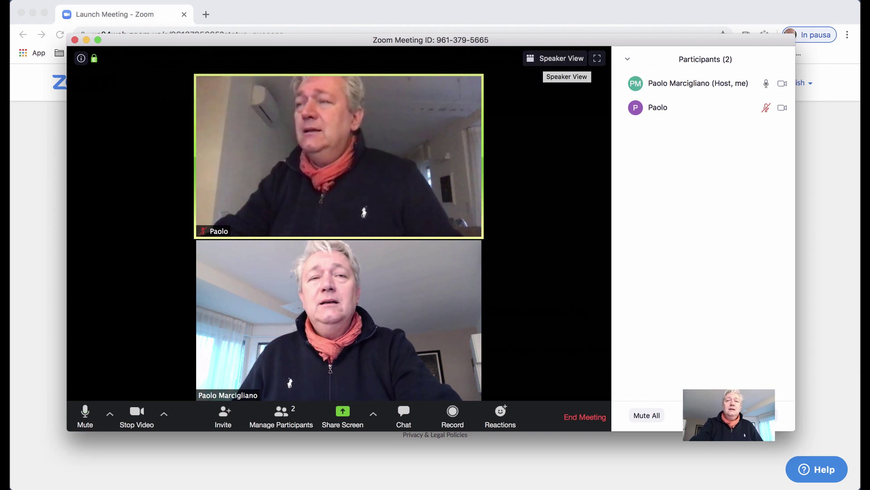
pyautogui.click(562, 58)
pyautogui.click(562, 58)
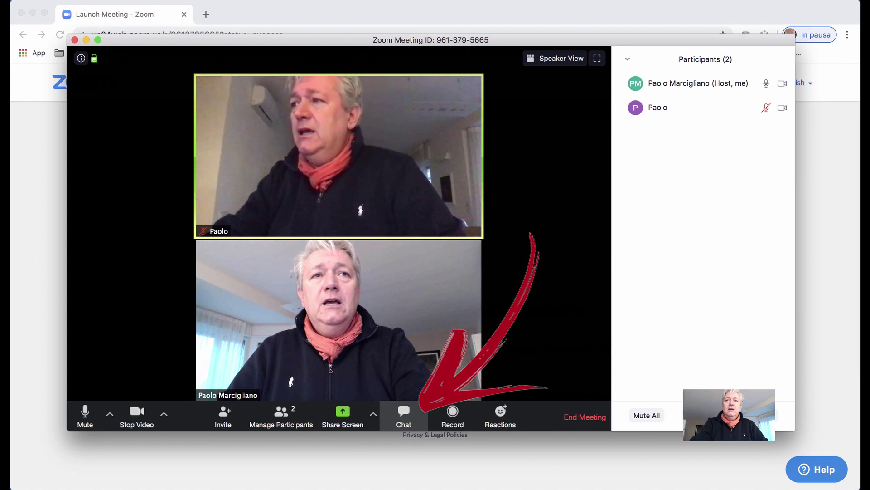
# - Open the meeting chat and send the message "ciao" to everyone
pyautogui.press('super+shift+h')
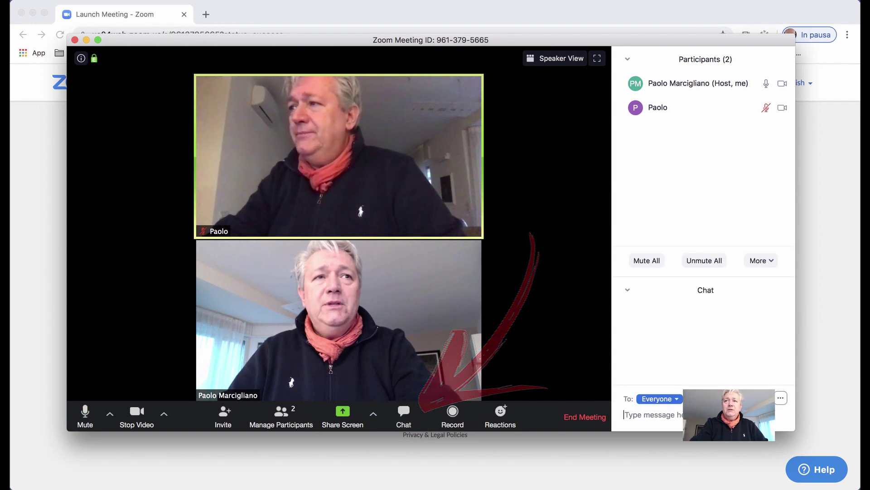
pyautogui.write('ciao')
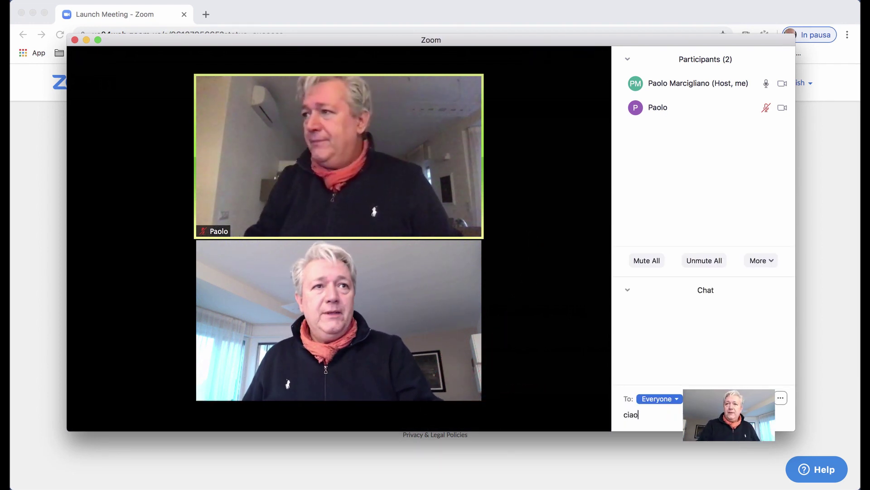
pyautogui.press('Return')
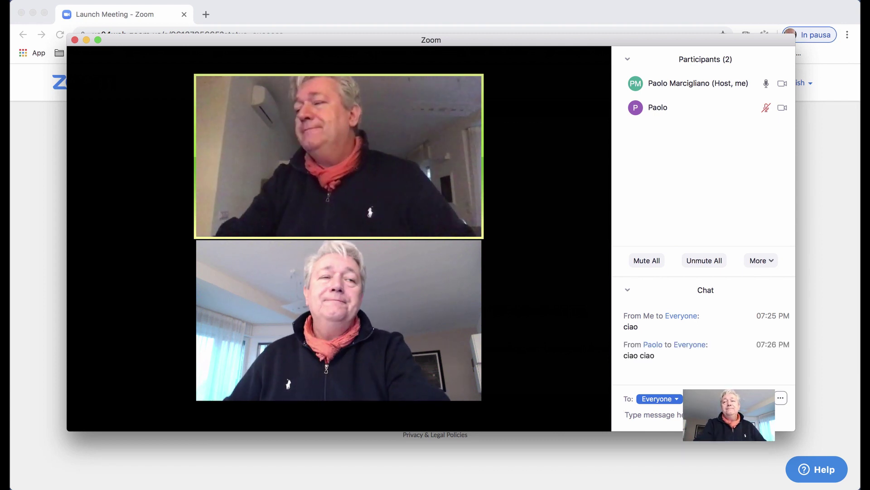
# - Send a clapping-hands reaction followed by a thumbs-up reaction in the meeting
pyautogui.moveTo(585, 417)
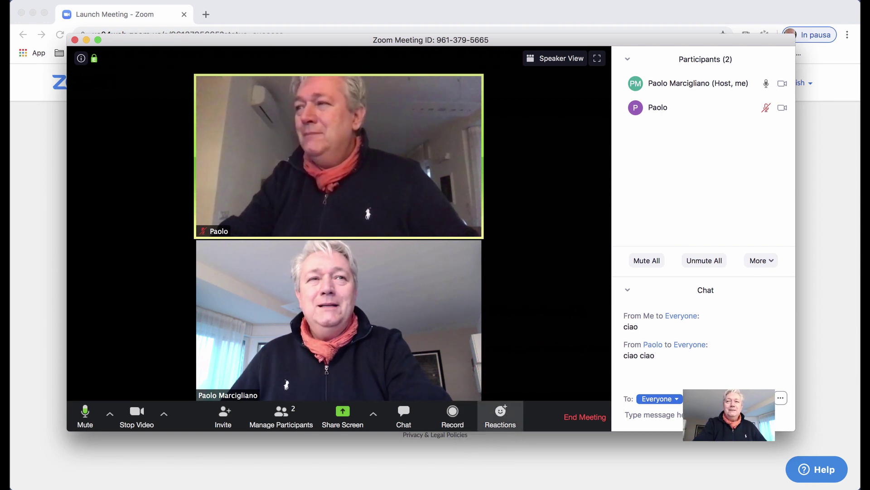
pyautogui.click(500, 414)
pyautogui.click(485, 384)
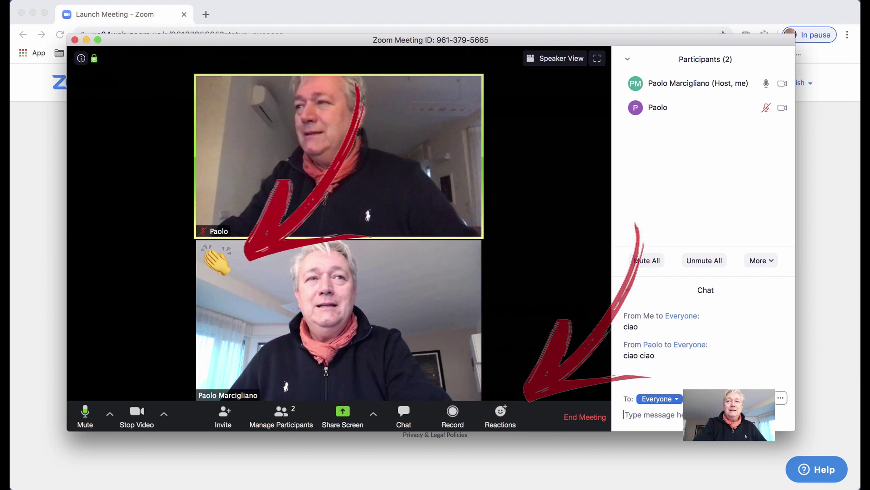
pyautogui.click(501, 413)
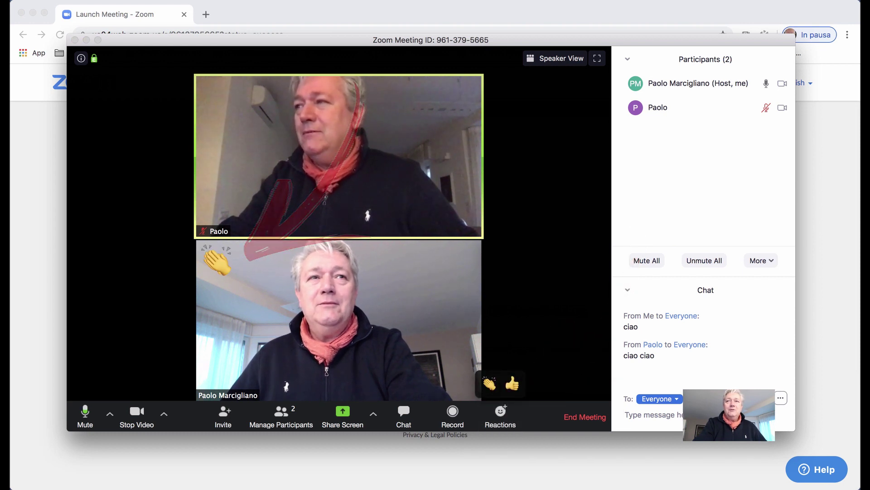
pyautogui.click(512, 384)
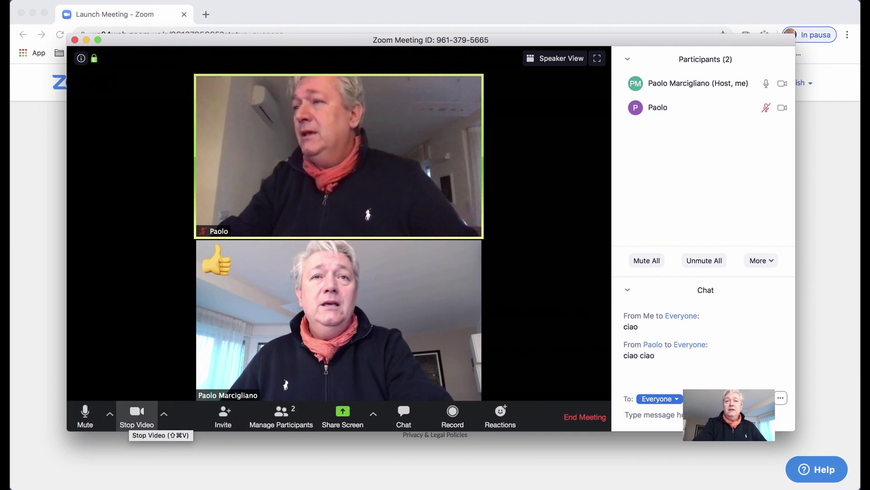
# - Turn off the host's own video and microphone, and view the additional options for all participants without changing any
pyautogui.click(136, 413)
pyautogui.click(85, 413)
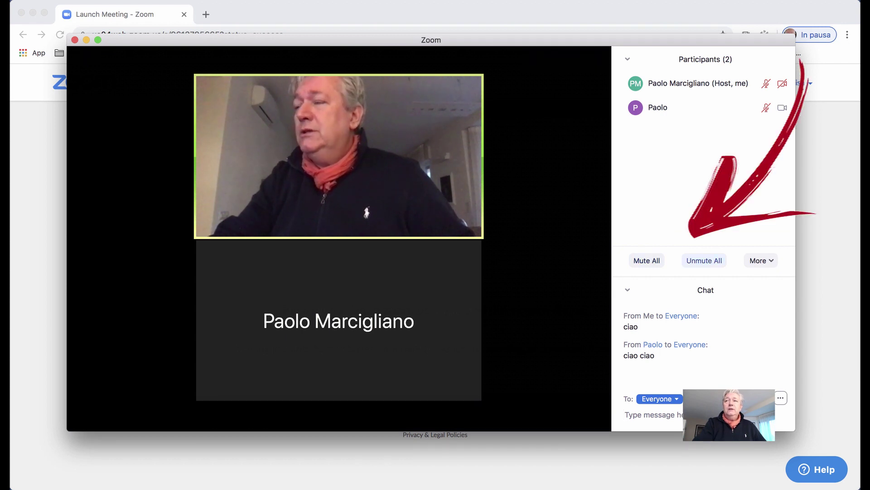
pyautogui.click(761, 260)
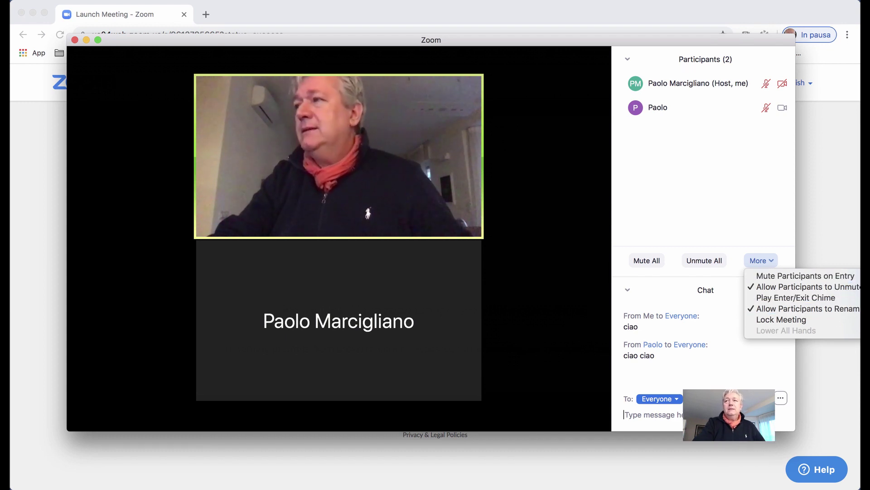
pyautogui.press('Escape')
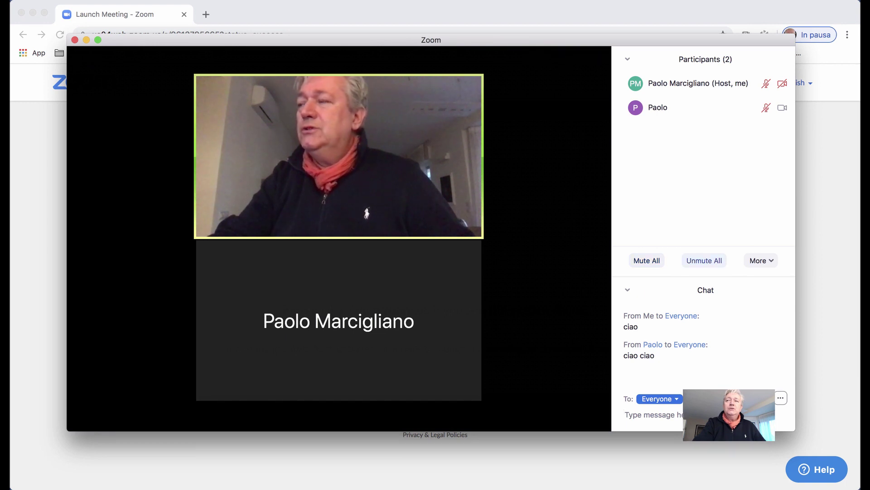
# - Stop the other participant's video from the host controls in the participant list
pyautogui.click(771, 108)
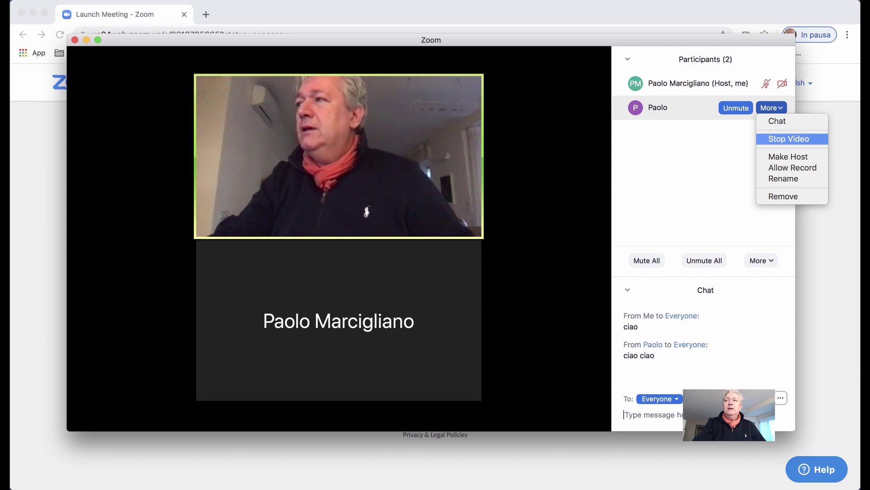
pyautogui.click(789, 138)
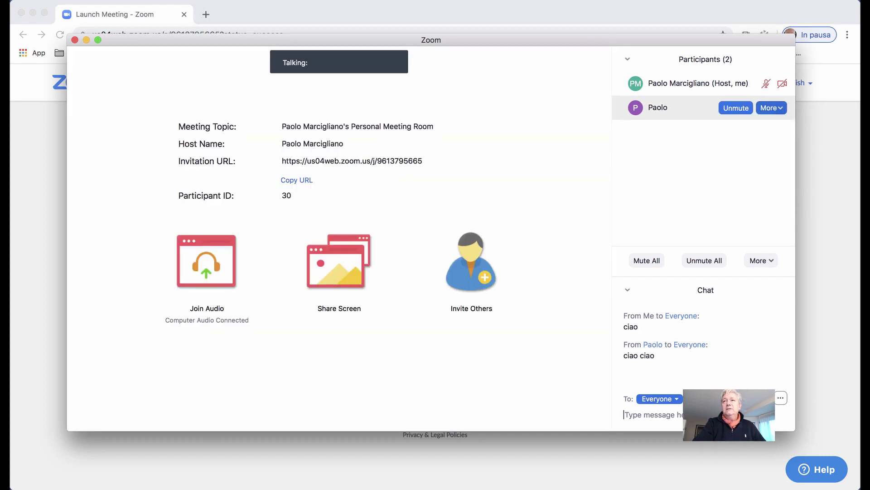
pyautogui.click(771, 84)
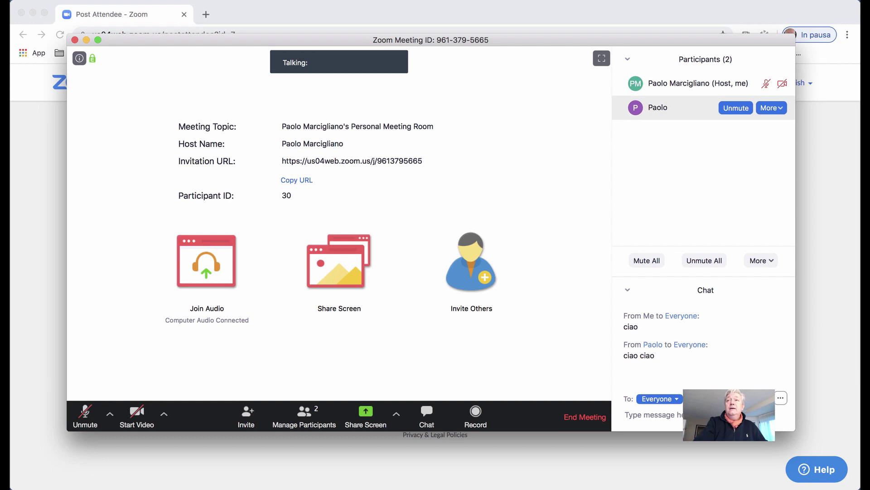
# - Remove the other participant from the meeting and confirm the removal
pyautogui.click(771, 107)
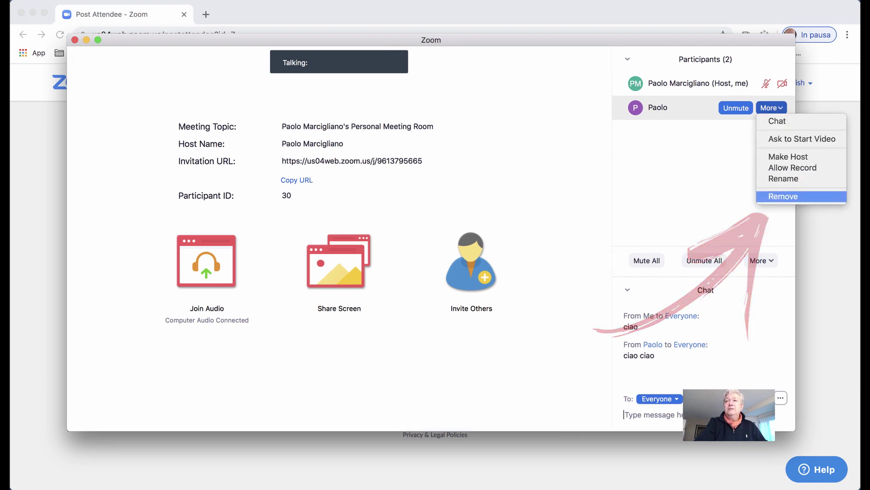
pyautogui.click(784, 195)
pyautogui.click(480, 346)
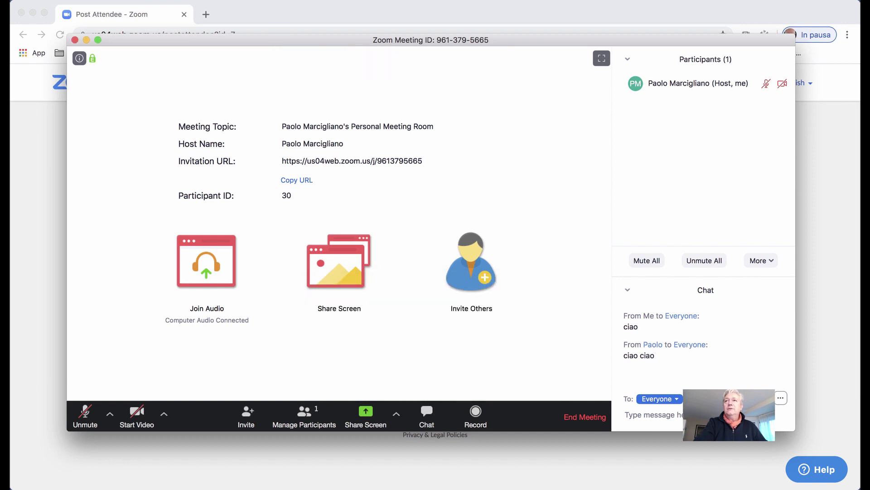